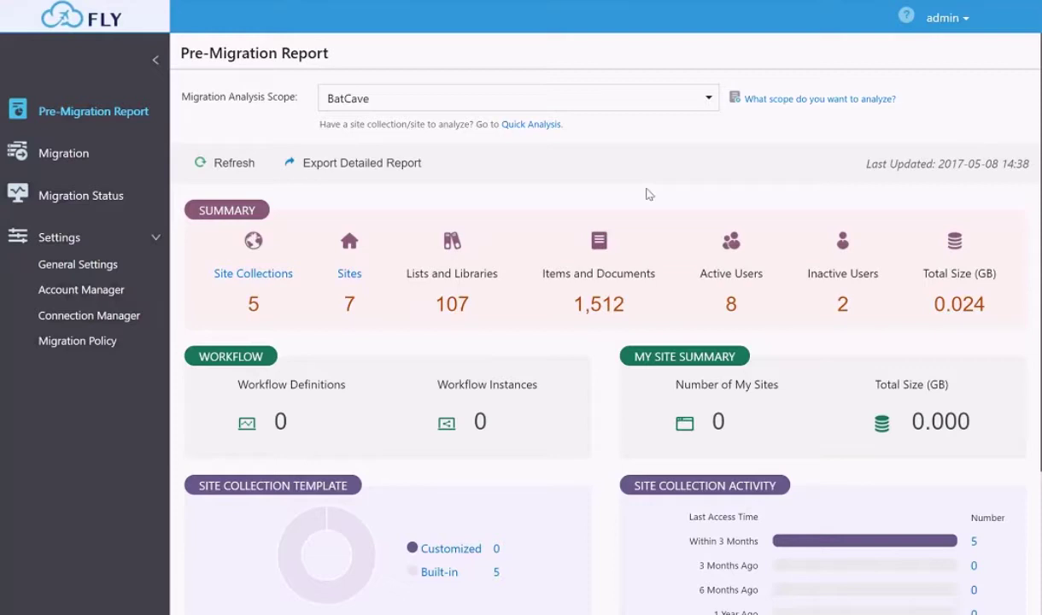
- Export the detailed pre-migration report for the BatCave scope, and view the contents of the downloaded archive
scroll(647, 194, "down", 3)
scroll(647, 195, "up", 3)
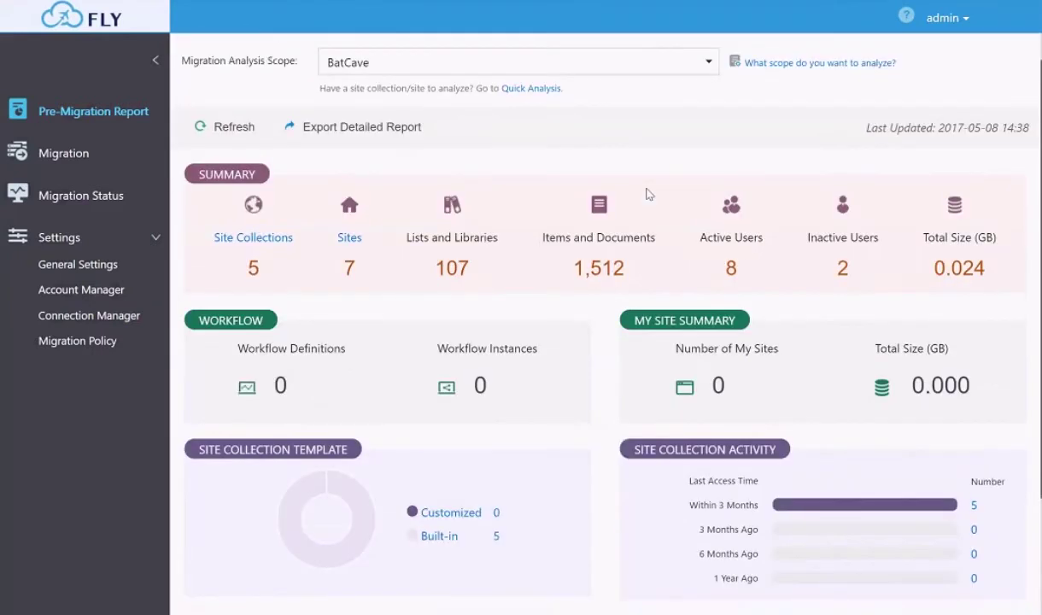
scroll(646, 195, "up", 1)
left_click(369, 157)
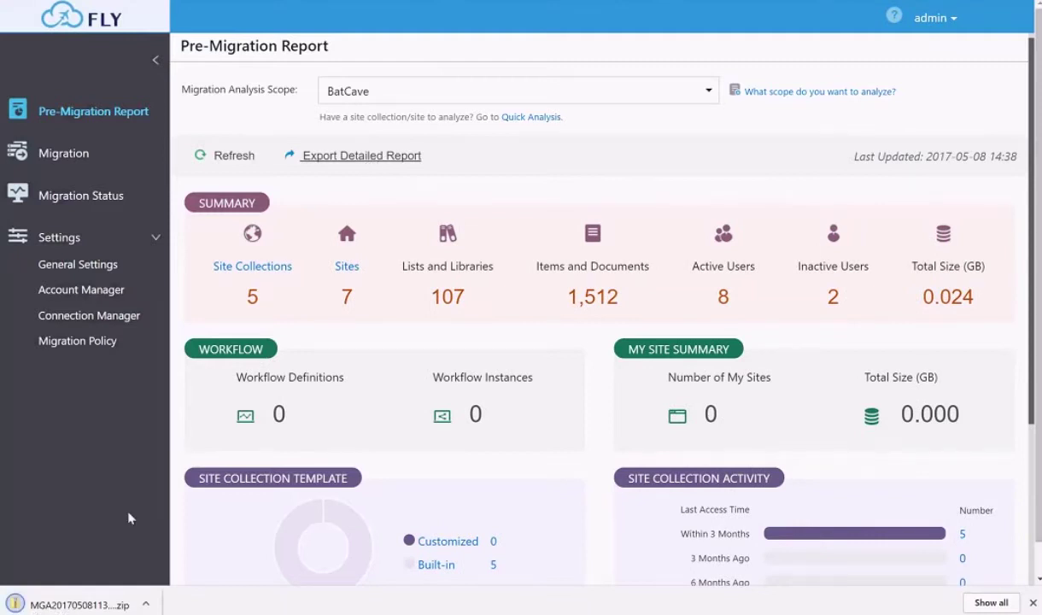
left_click(85, 604)
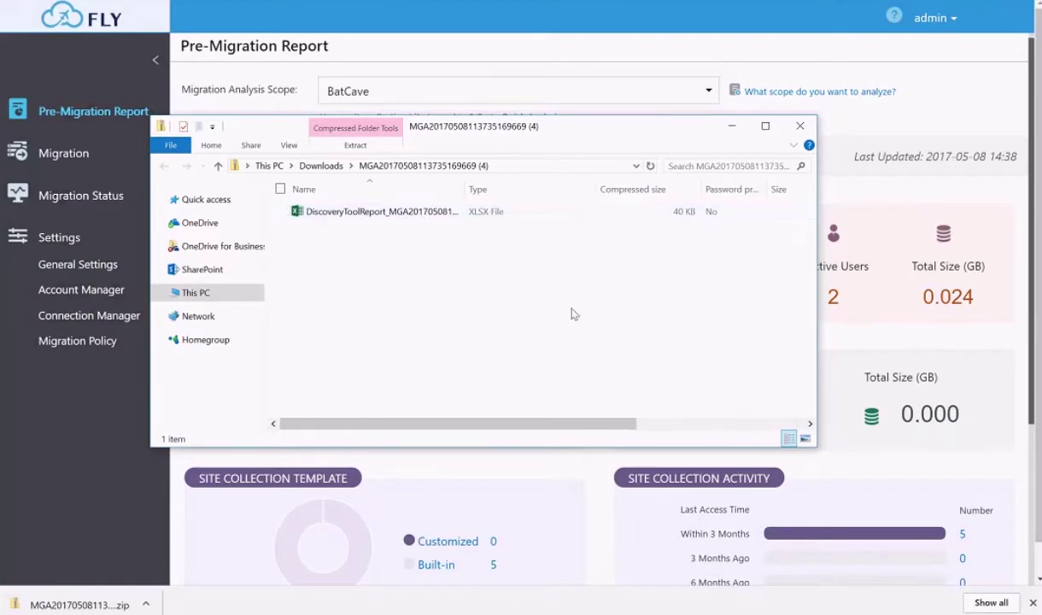
left_click(799, 127)
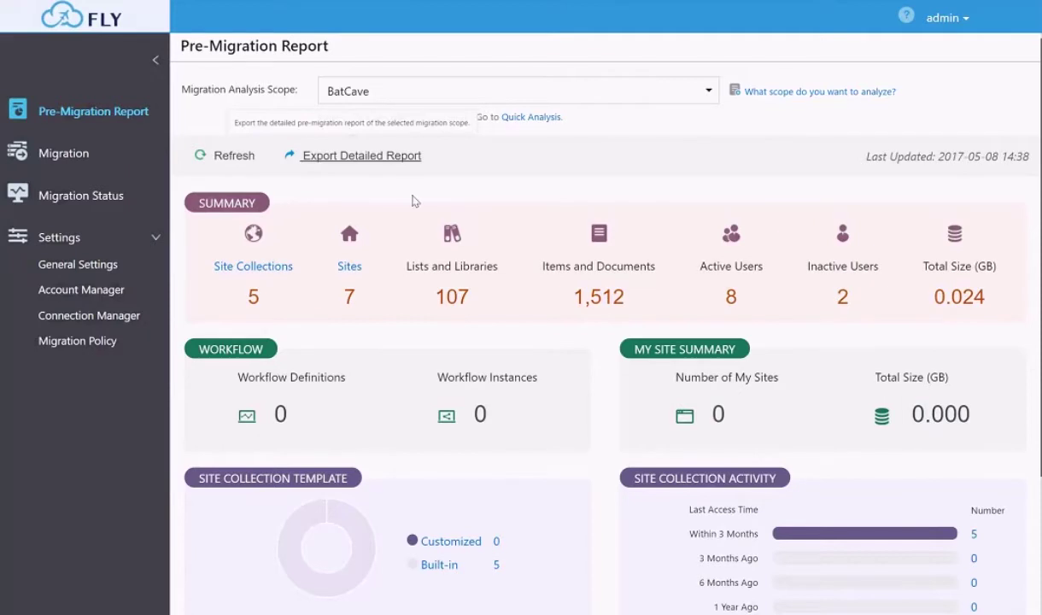
- Open the report's list of sites and check the end of PowPow's suggested destination path
left_click(351, 268)
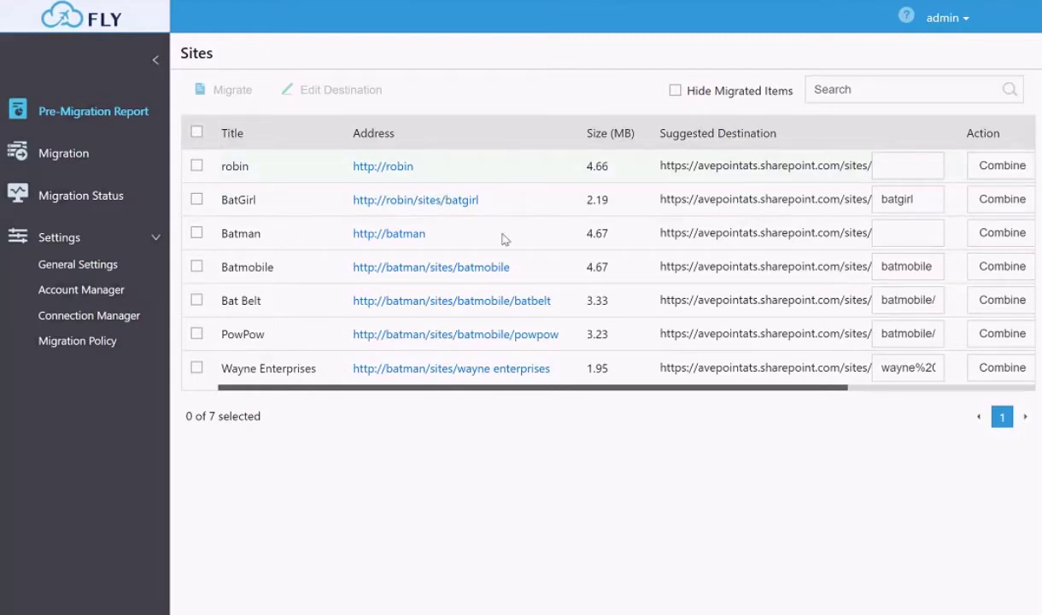
left_click(937, 335)
type("powpow")
left_click(766, 431)
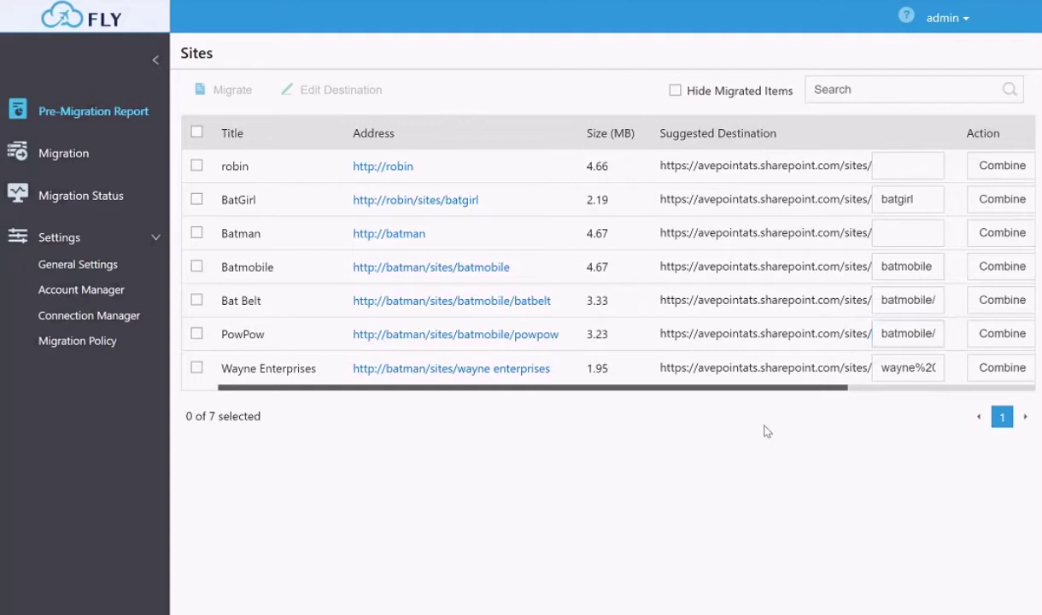
- Select the Batmobile, Bat Belt and PowPow sites and view the remaining columns of the table
left_click(195, 267)
left_click(196, 301)
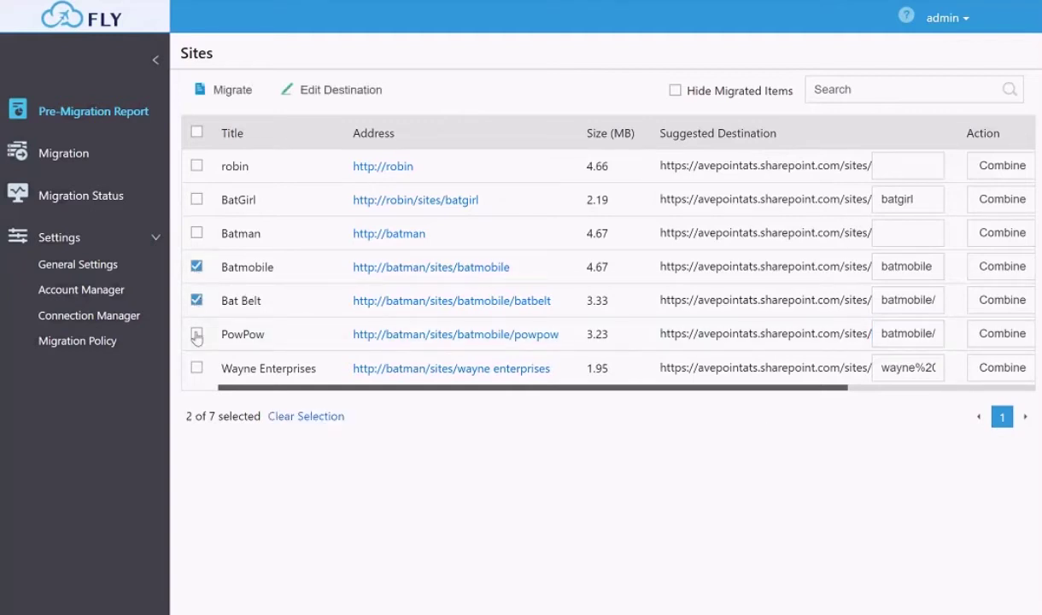
left_click(196, 334)
left_click_drag(655, 389, 755, 404)
left_click_drag(686, 401, 586, 403)
left_click(81, 157)
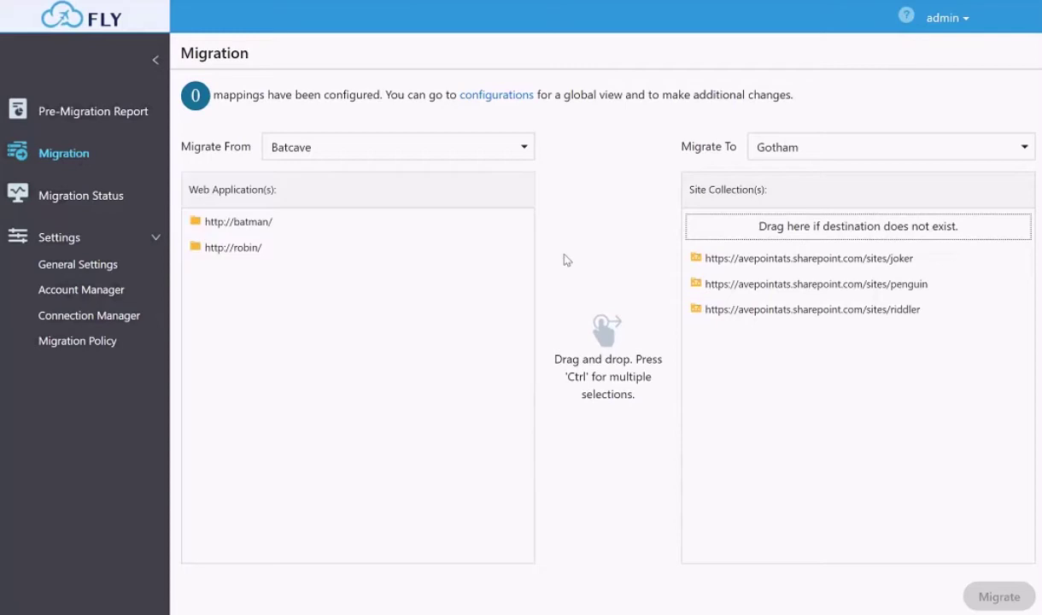
double_click(376, 224)
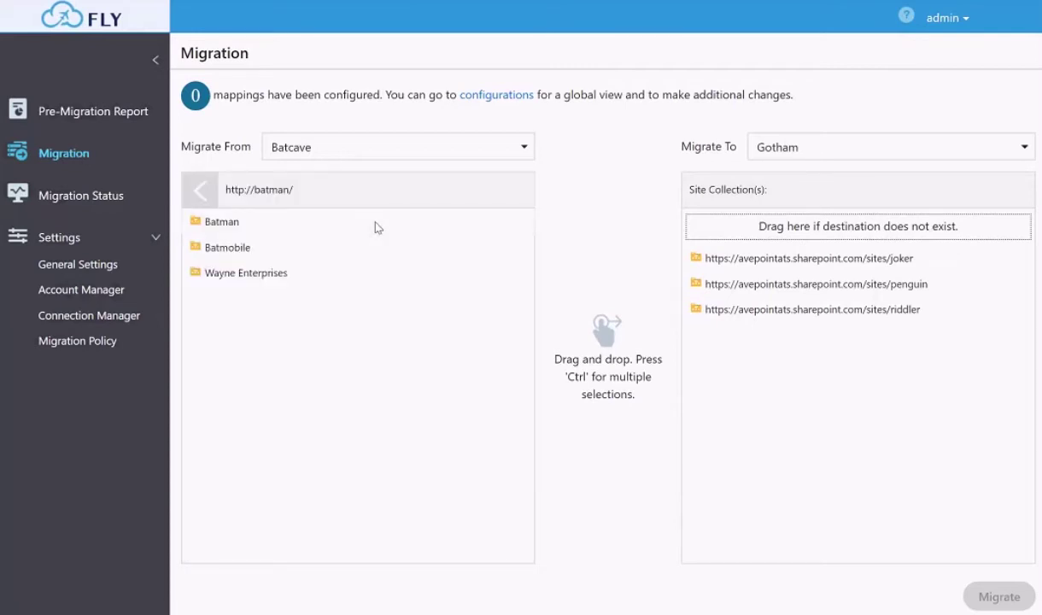
double_click(275, 248)
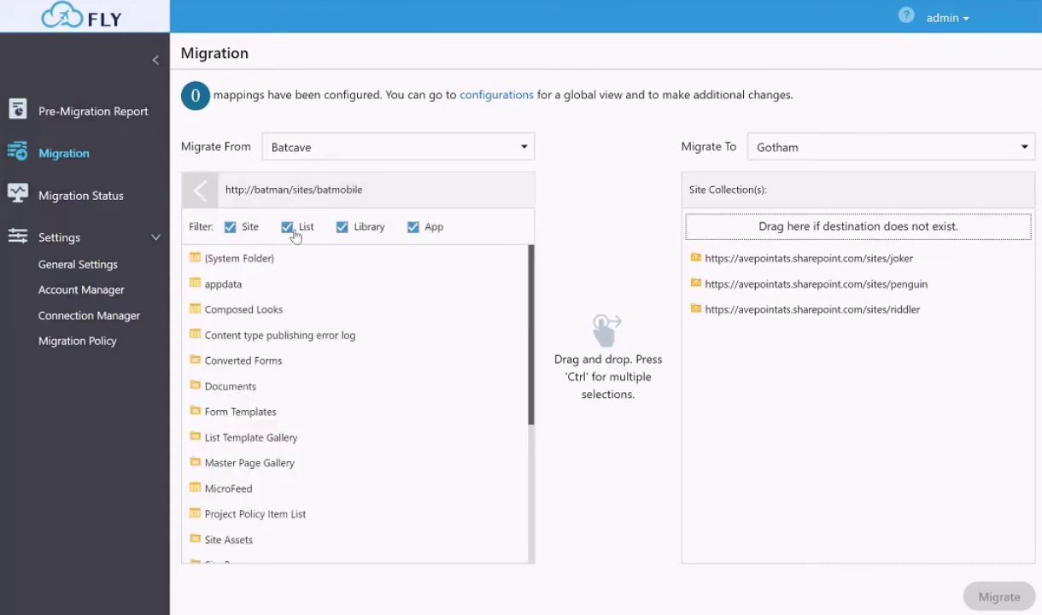
left_click(313, 228)
left_click(367, 227)
left_click(341, 227)
left_click(288, 228)
left_click(200, 189)
left_click_drag(262, 249, 778, 291)
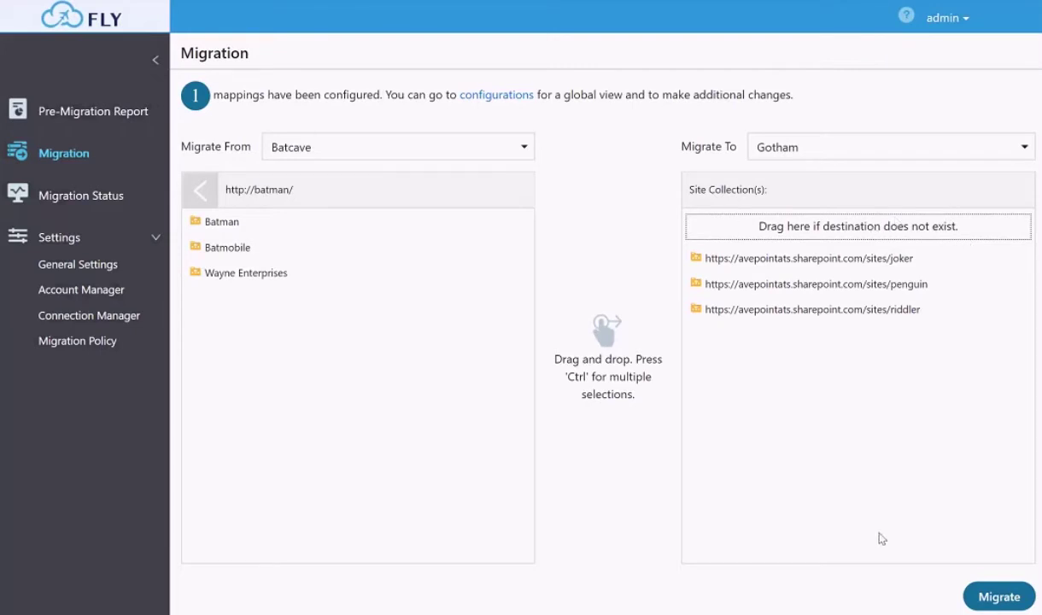
- Start a new migration policy for the mapping and review its conflict resolution, filter and mapping options
left_click(1020, 601)
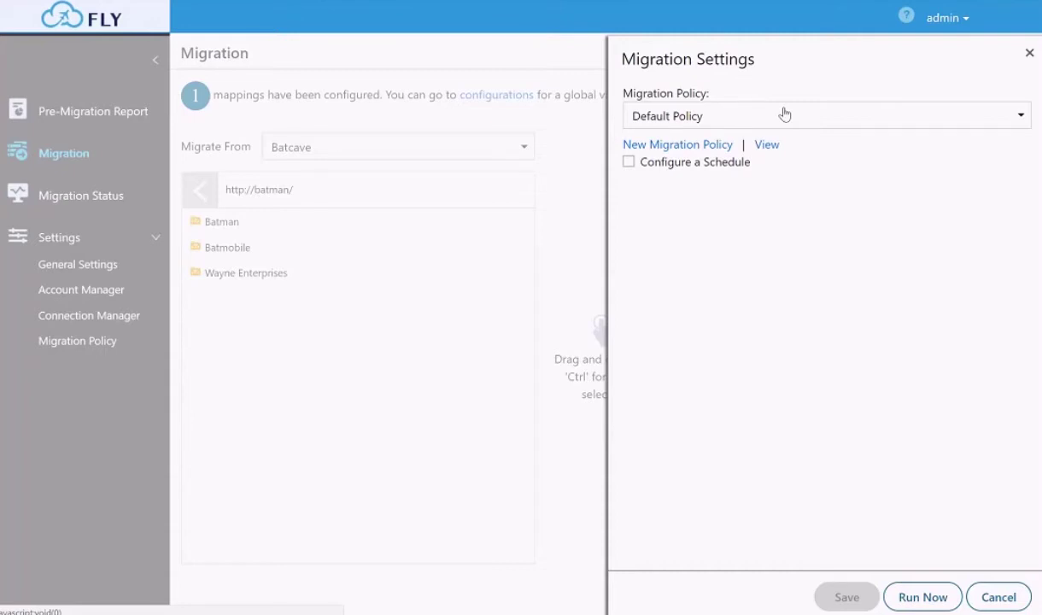
left_click(655, 146)
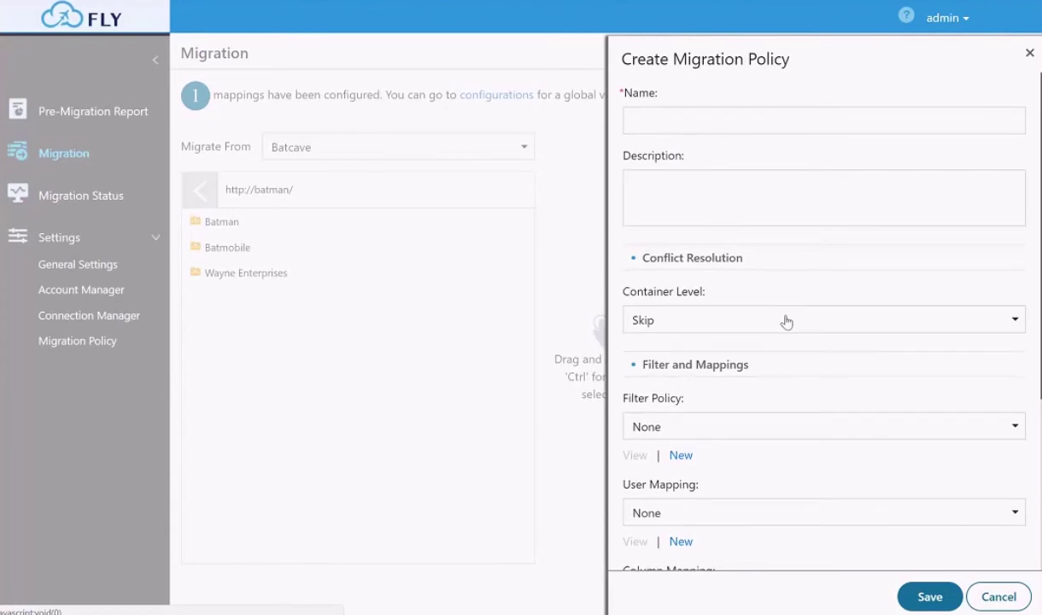
scroll(786, 321, "down", 2)
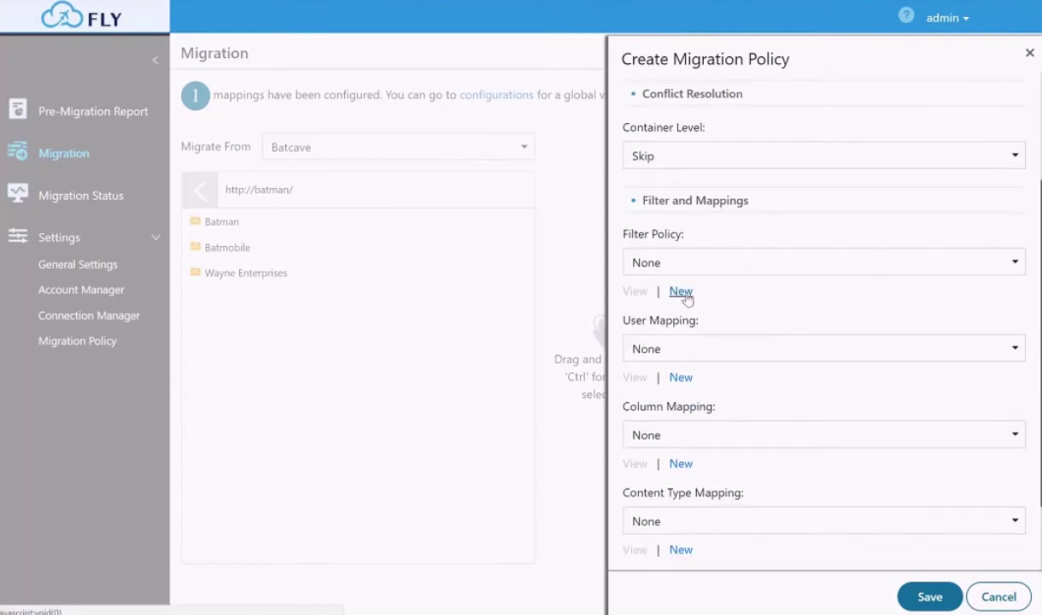
scroll(762, 331, "down", 1)
scroll(763, 331, "down", 1)
scroll(761, 332, "up", 2)
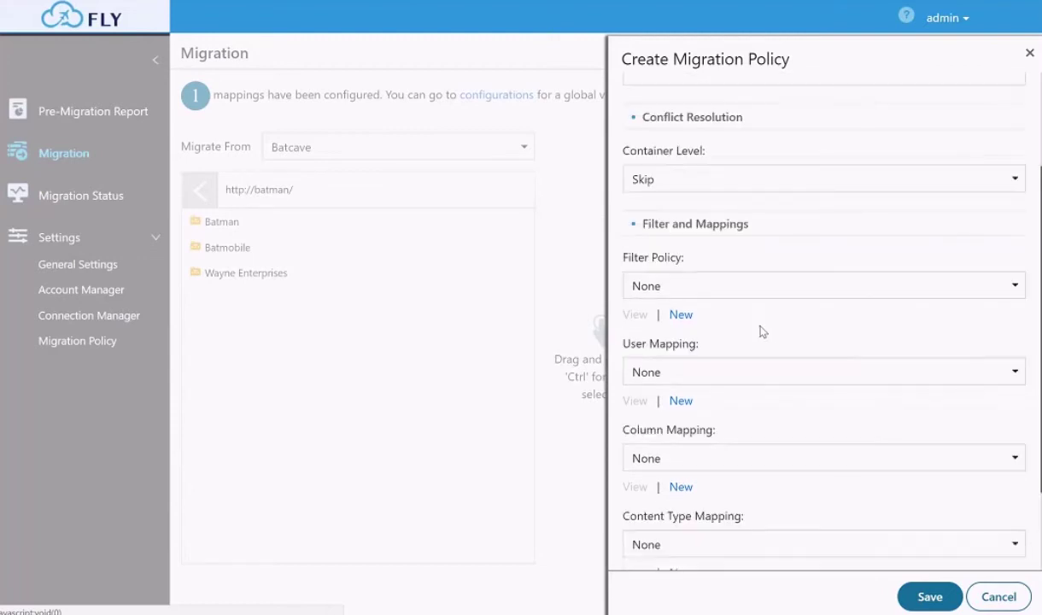
- Start a new filter policy, enable filtering at the Document level and add a criterion to it
left_click(680, 317)
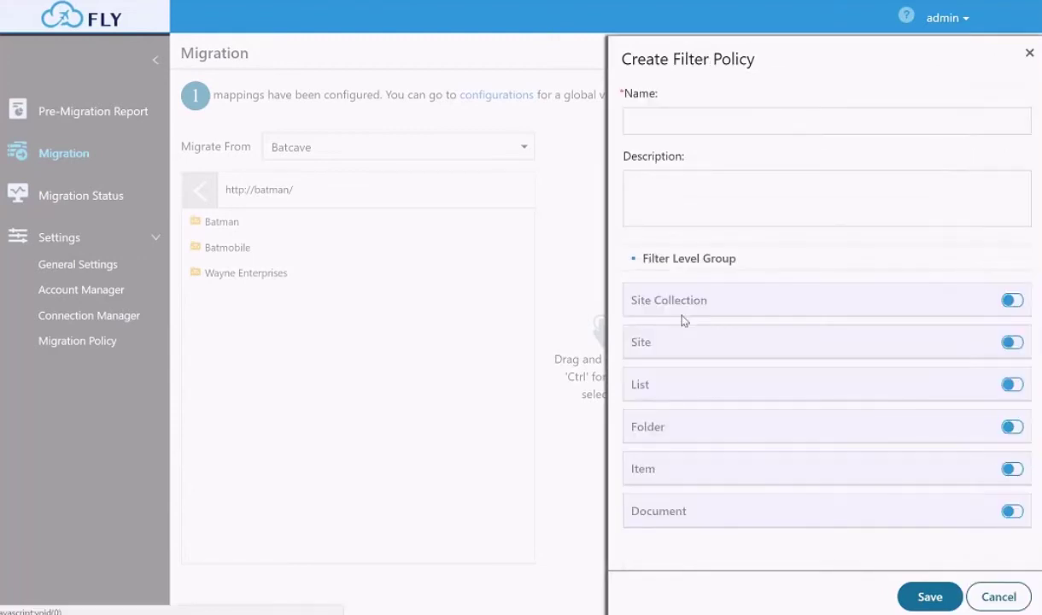
left_click(1010, 512)
left_click(927, 511)
scroll(762, 468, "down", 1)
- Examine the criterion types available for documents, and discard both the filter policy and migration policy drafts
left_click(683, 532)
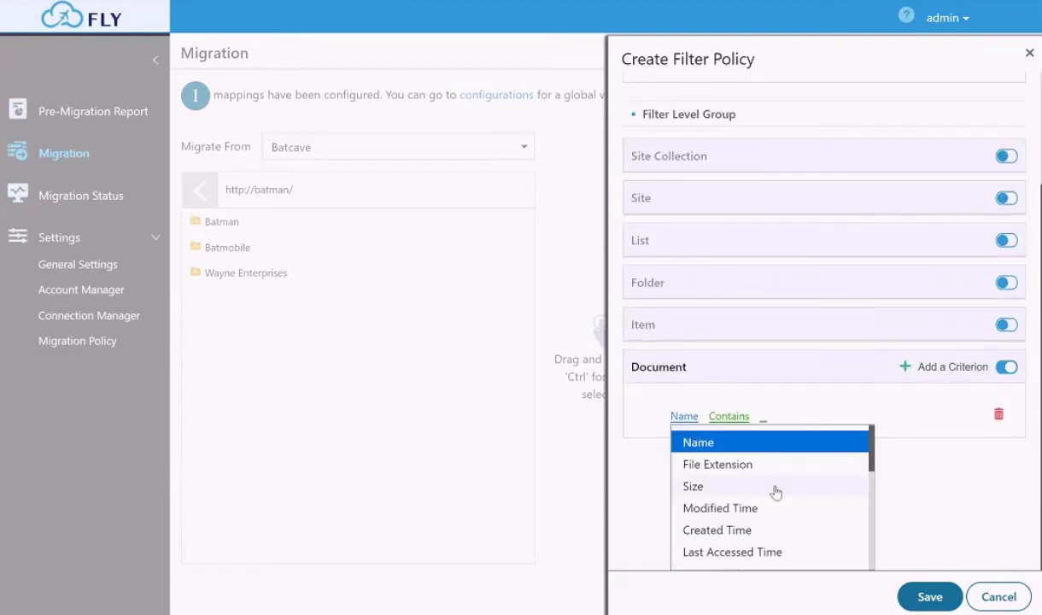
scroll(771, 470, "down", 1)
scroll(772, 472, "up", 2)
scroll(772, 473, "down", 1)
scroll(773, 473, "down", 1)
scroll(773, 473, "down", 1)
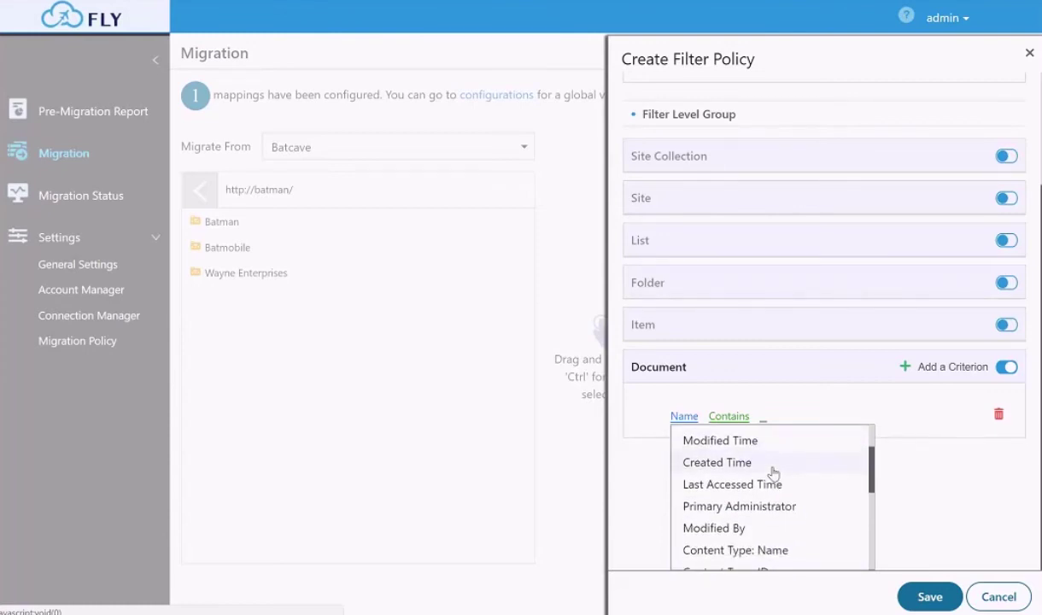
scroll(773, 473, "down", 1)
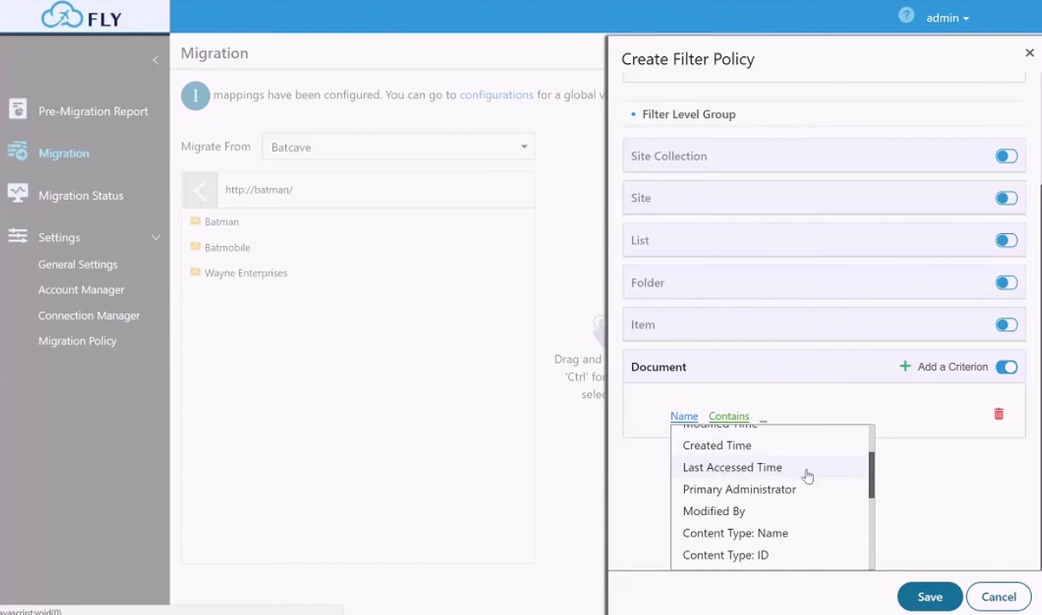
scroll(1010, 595, "up", 1)
left_click(1010, 595)
left_click(1010, 595)
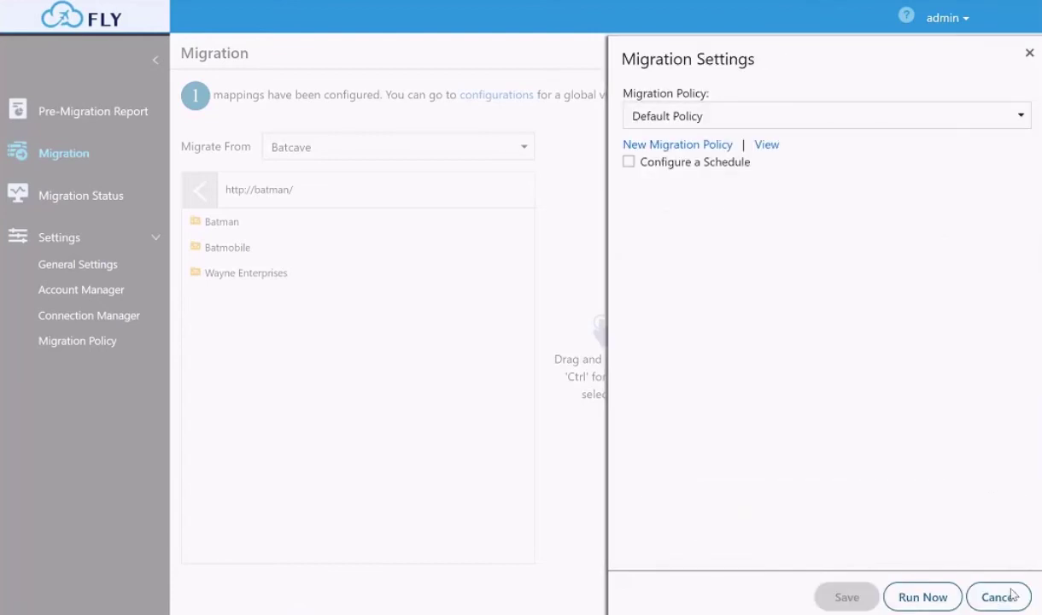
- Examine the Once and Hourly schedule options for the migration, and close the migration settings without saving
left_click(667, 170)
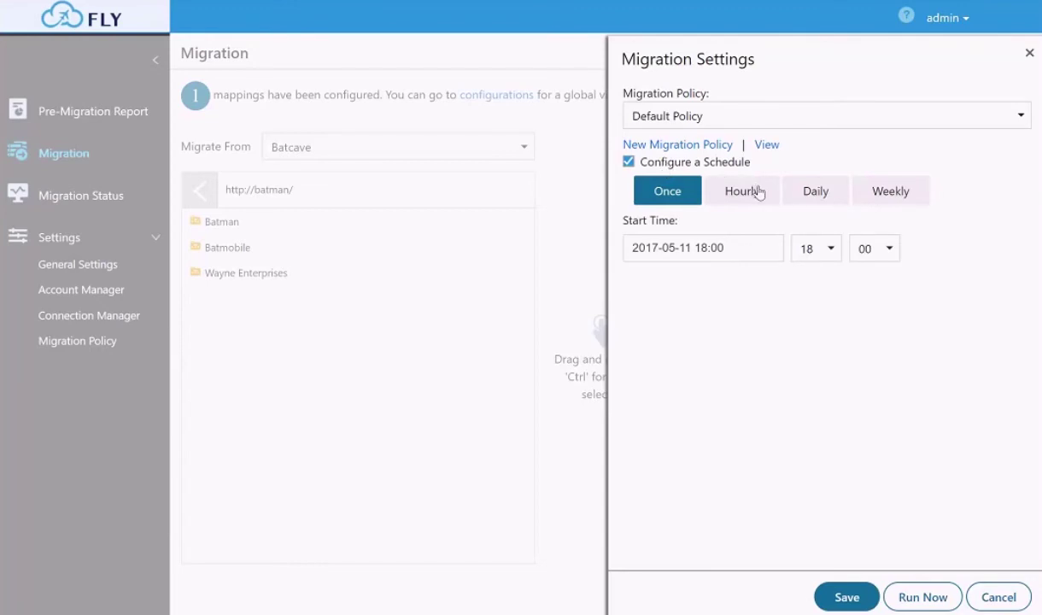
left_click(758, 193)
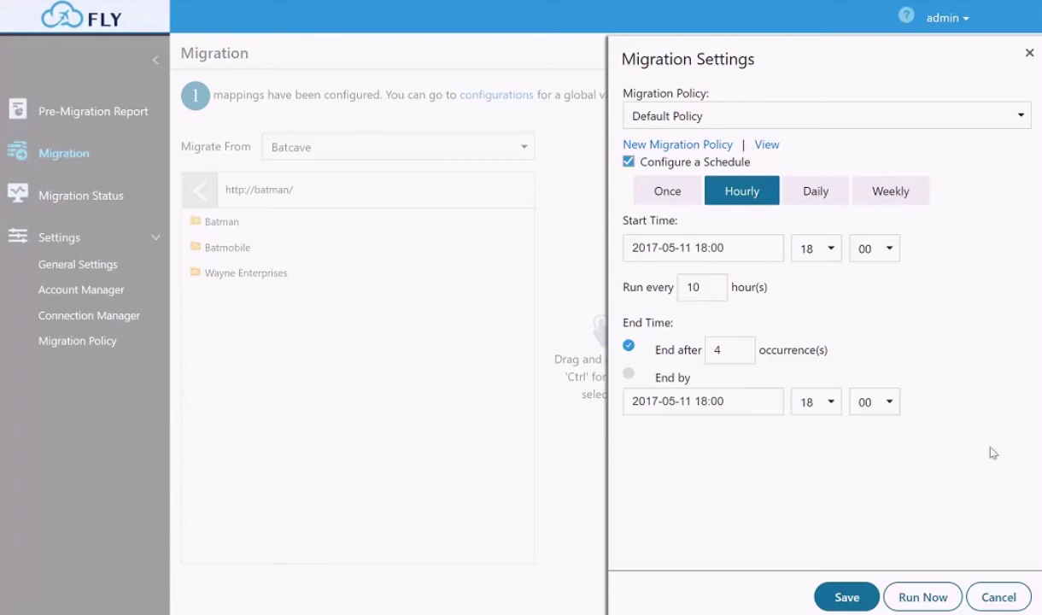
left_click(997, 598)
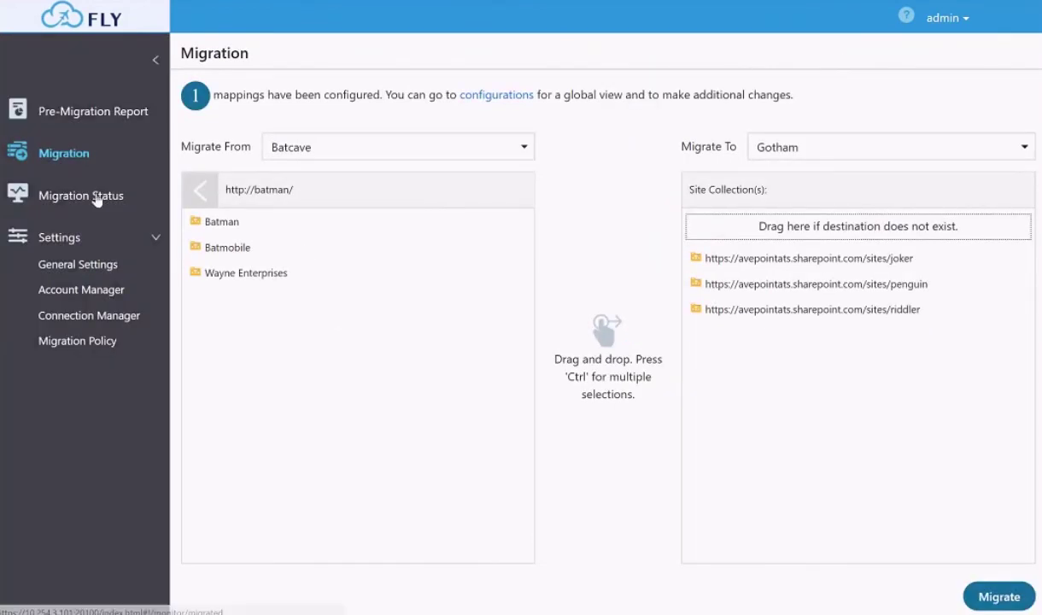
- Review the migration status overview and the list of analysis jobs
left_click(96, 198)
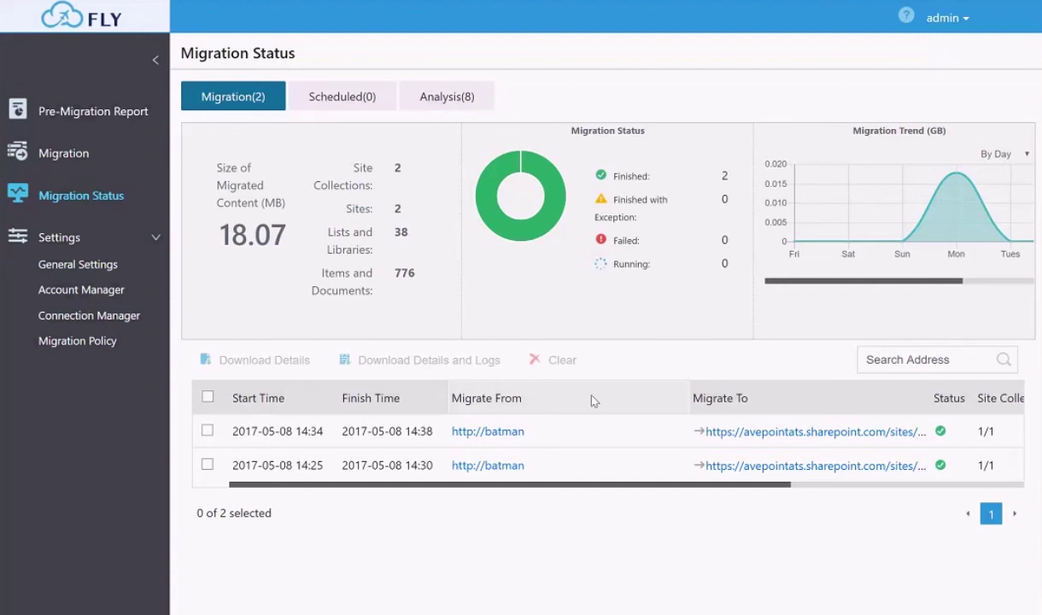
left_click(431, 96)
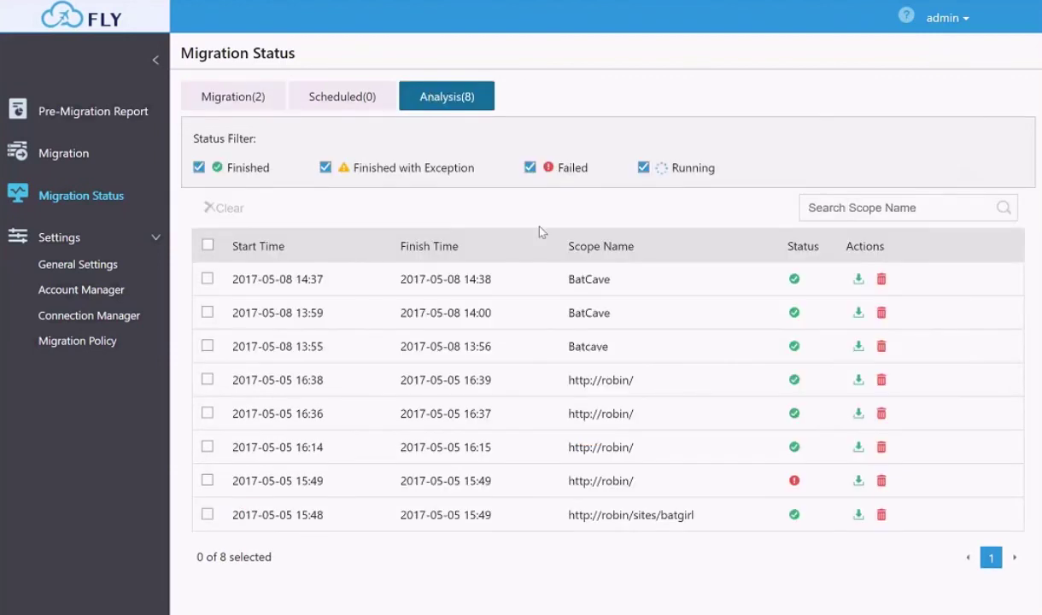